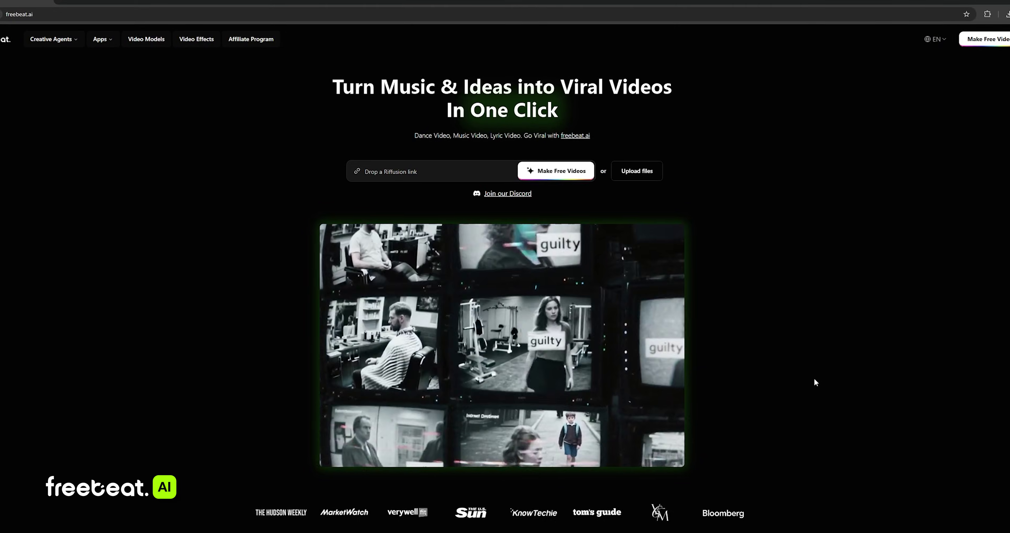
Step: Go to the Music Video Agent from the Creative Agents menu
click(64, 39)
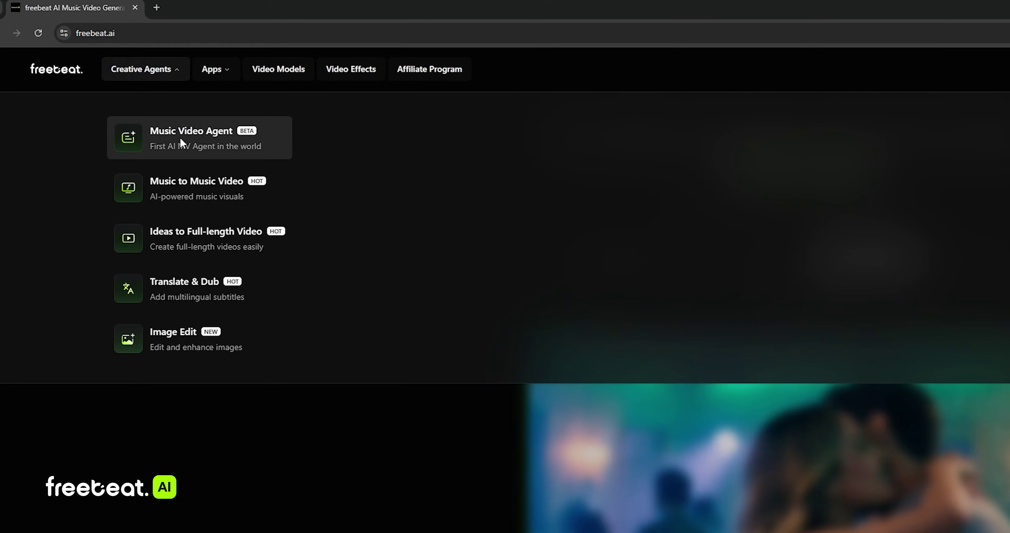
click(193, 146)
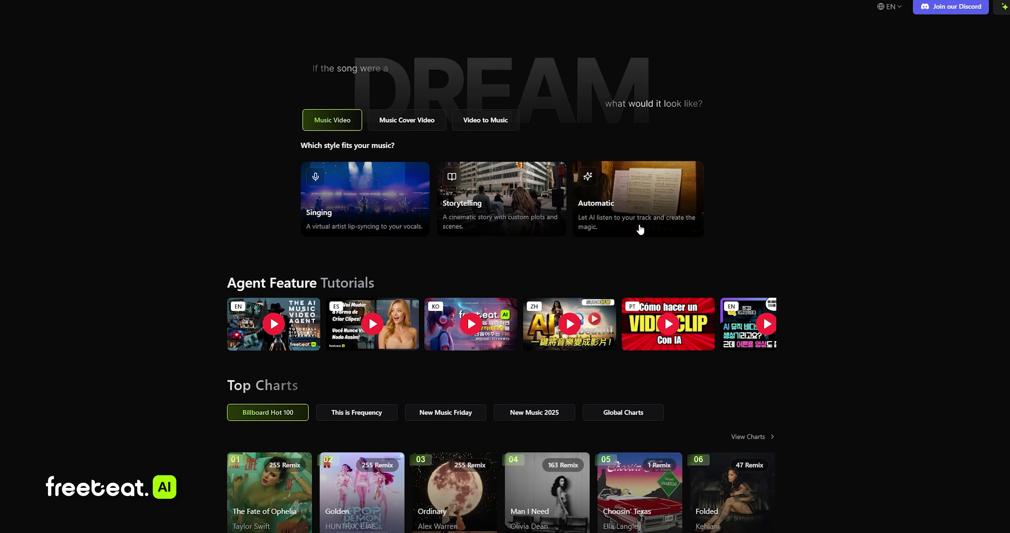
Step: Choose the Storytelling style and cast the Chill Rapper as the video's character
click(606, 232)
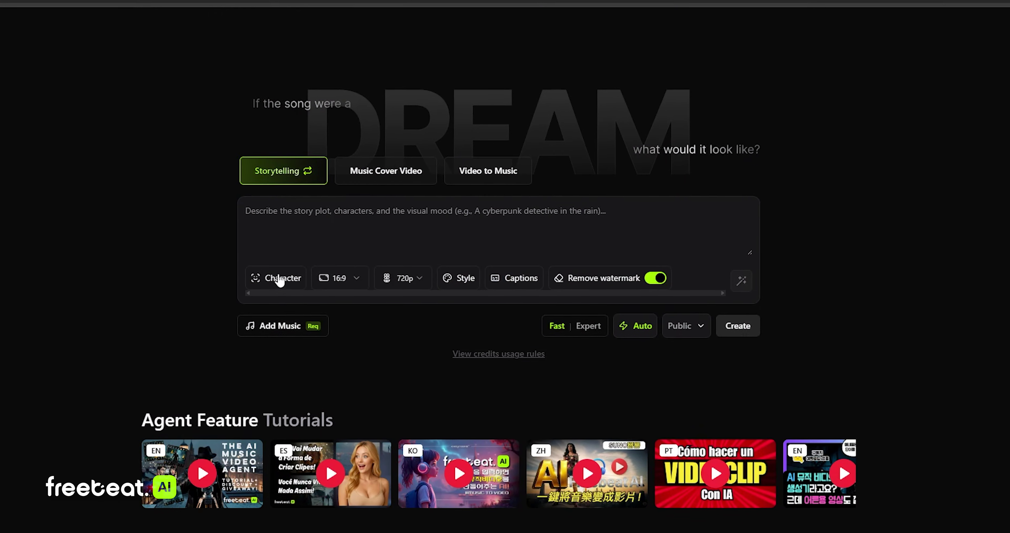
click(279, 279)
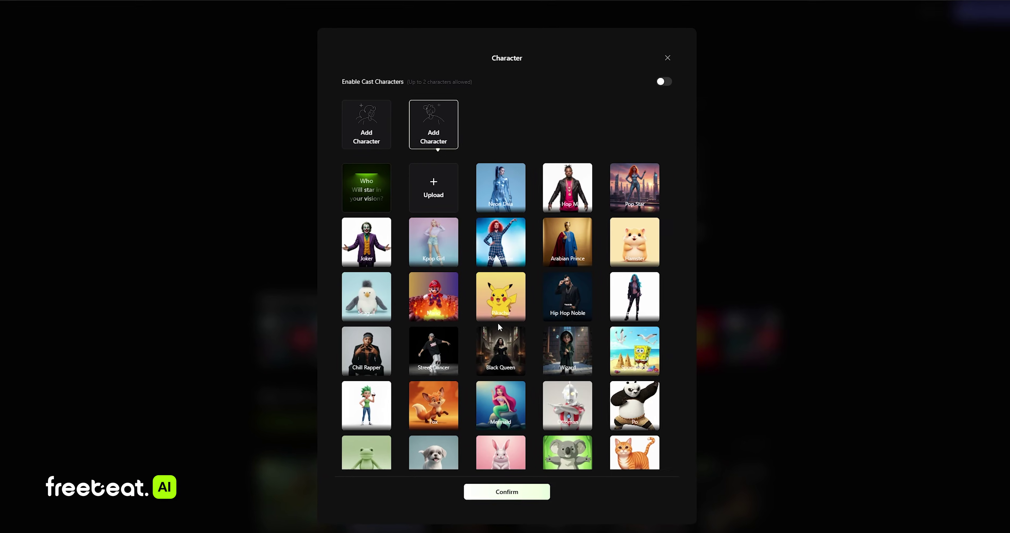
click(359, 351)
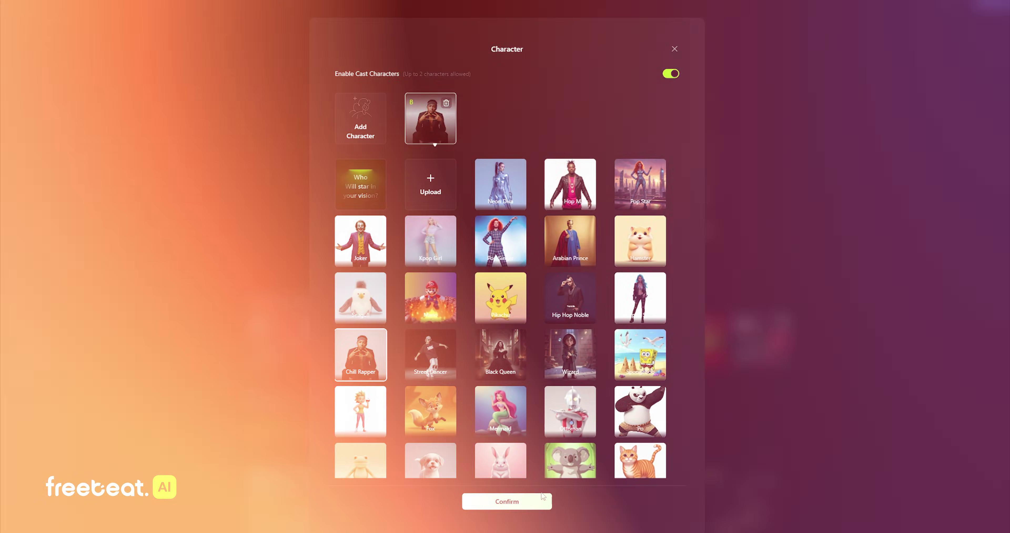
click(514, 502)
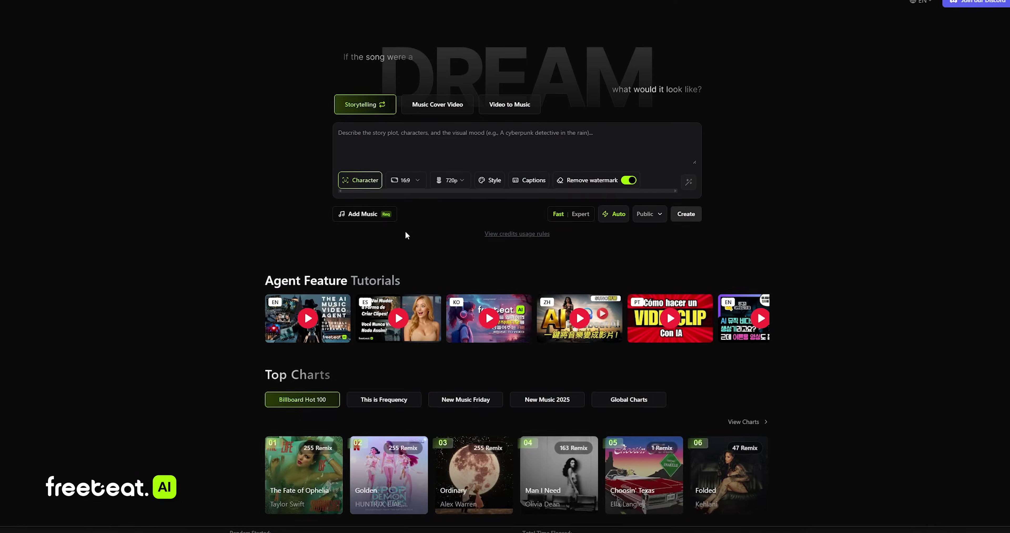
Step: Attach Freebeat_AI_Rap.mp3 trimmed to a 30s preset and set resolution to 1080p
click(365, 214)
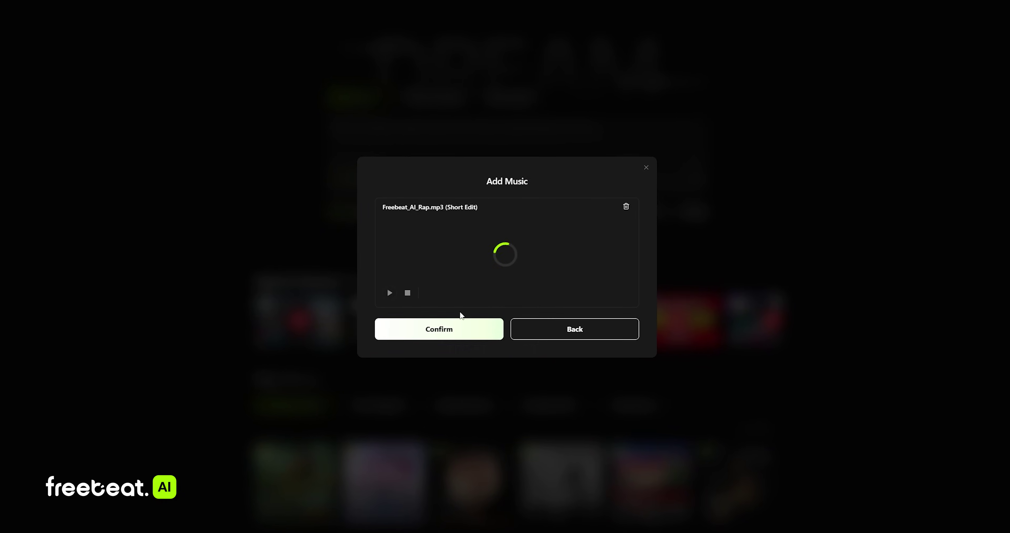
click(489, 293)
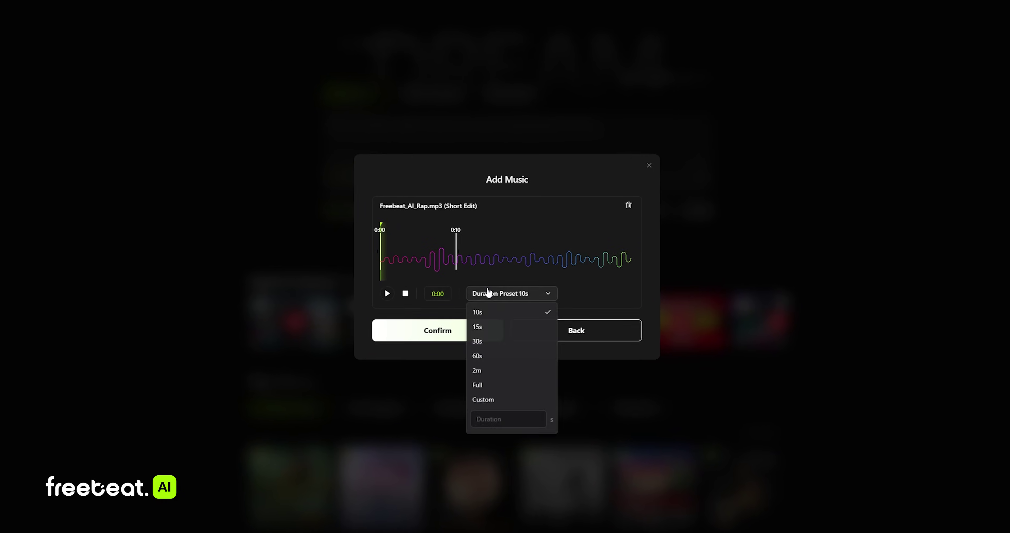
click(485, 344)
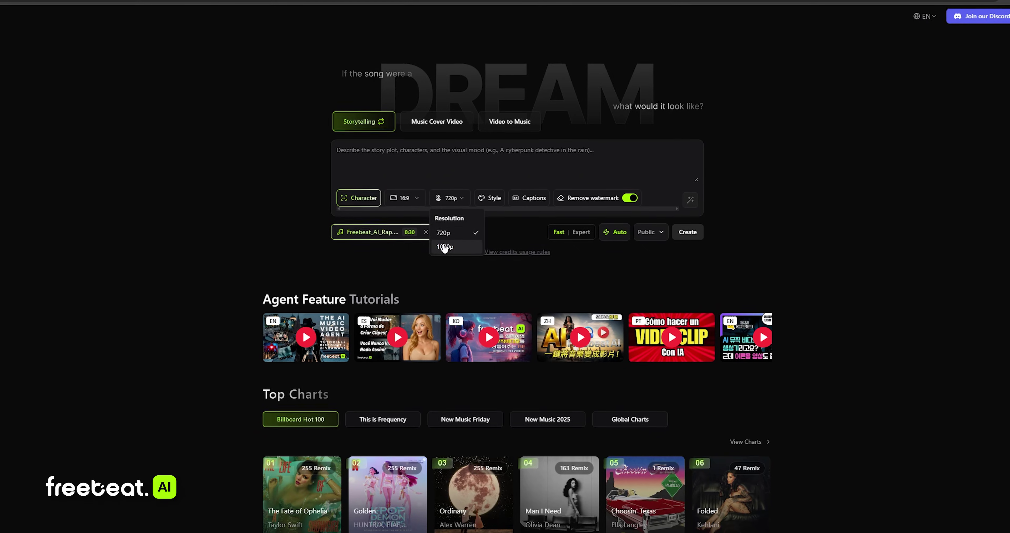
click(444, 246)
click(490, 198)
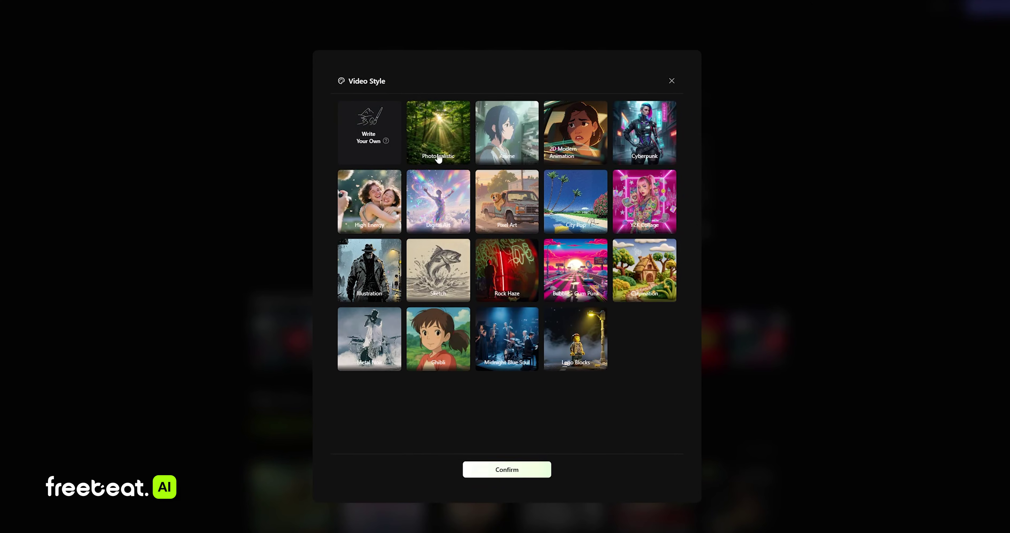
Step: Pick the Photorealistic video style and confirm it to start generation
click(436, 137)
click(506, 474)
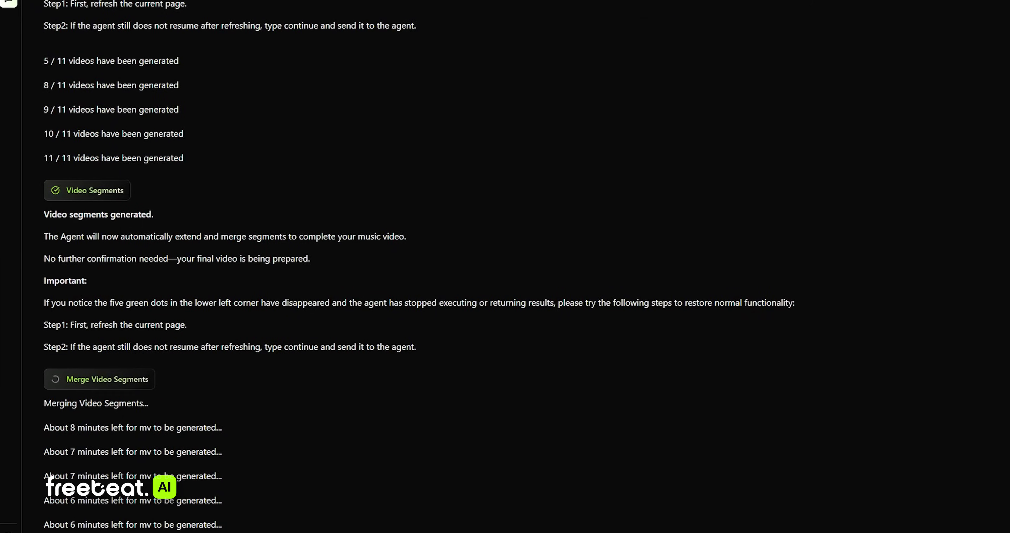
Step: Open Scene #1's image and prompt, then page through the scenes to 7 of 12
scroll(902, 408, down, 3)
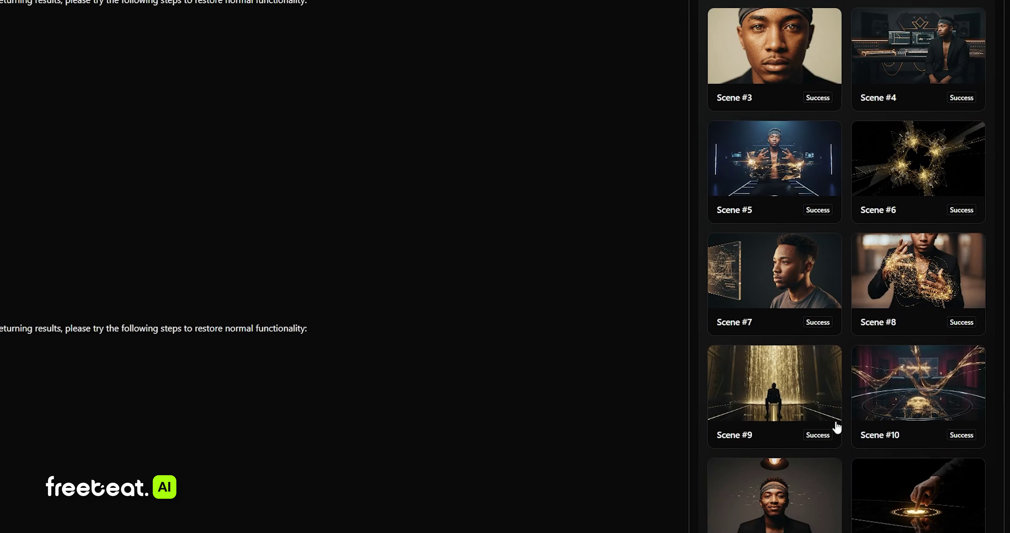
scroll(843, 451, up, 1)
scroll(859, 468, up, 2)
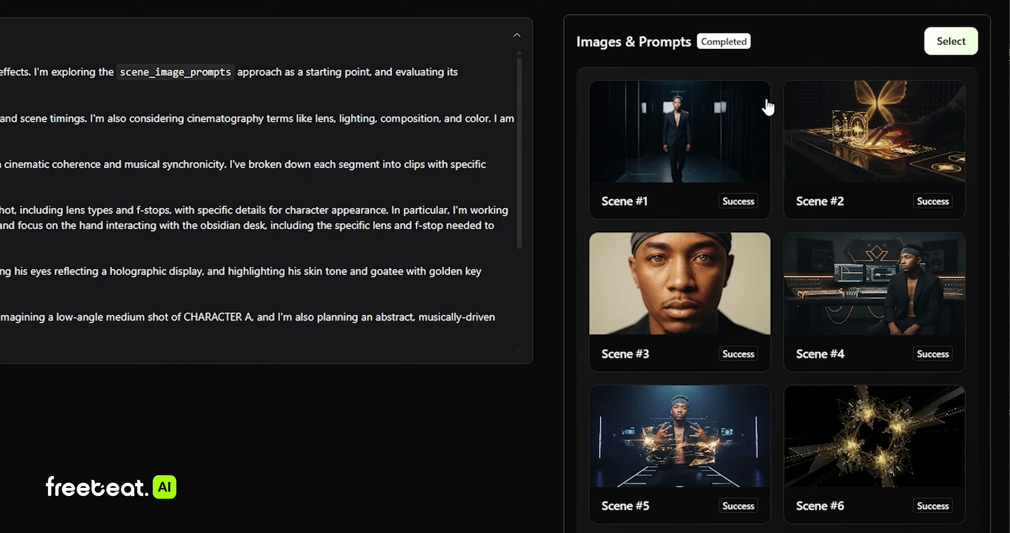
click(614, 191)
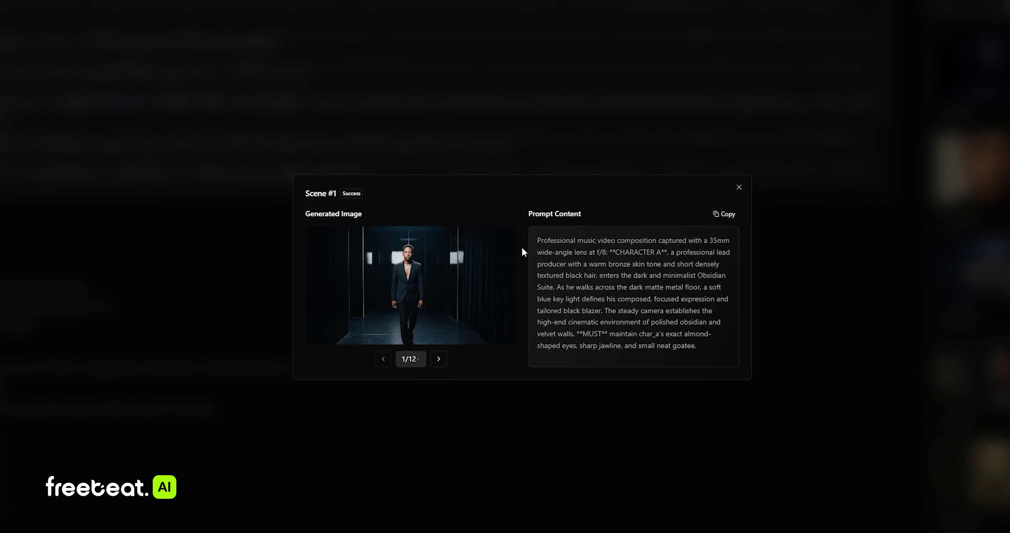
click(438, 359)
click(439, 358)
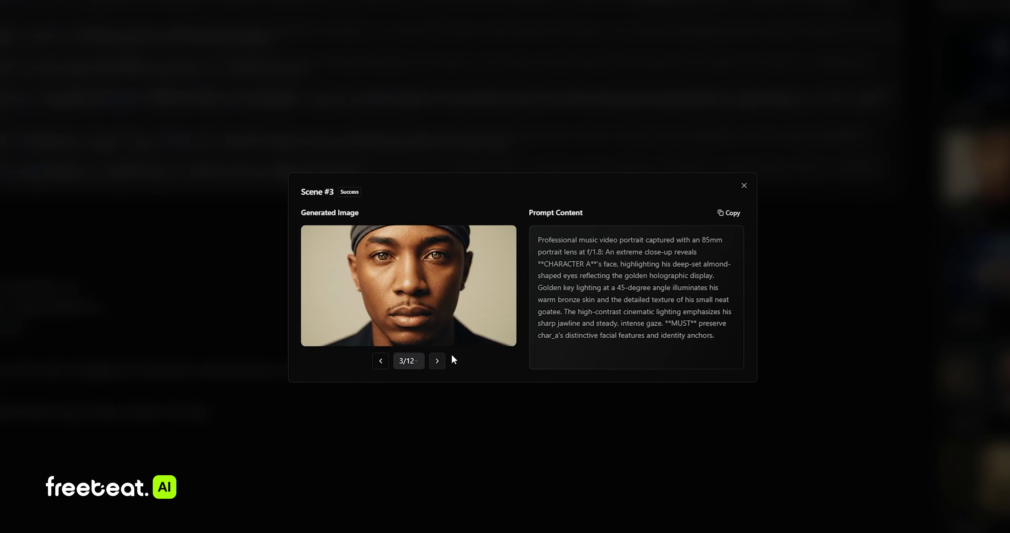
click(434, 367)
click(437, 365)
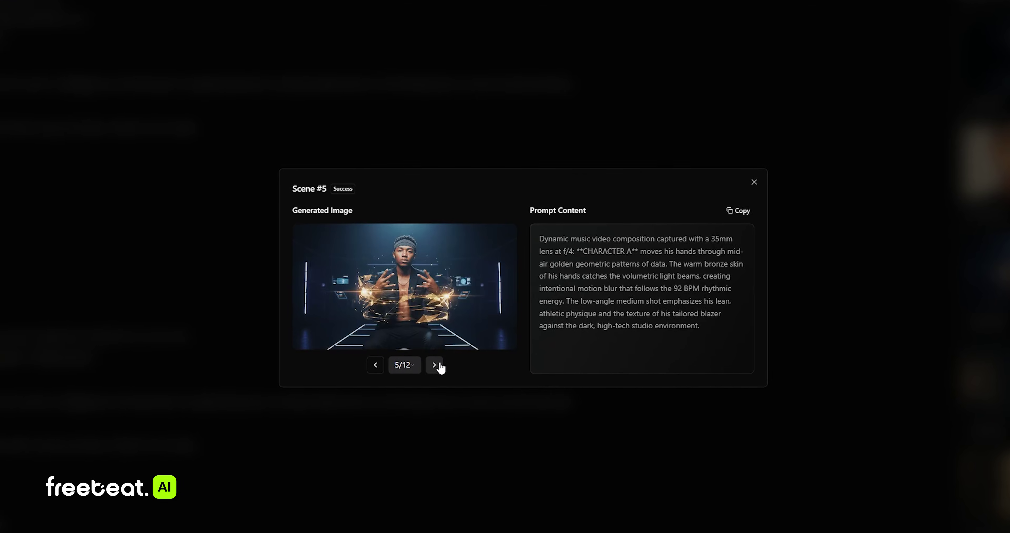
click(435, 367)
click(434, 367)
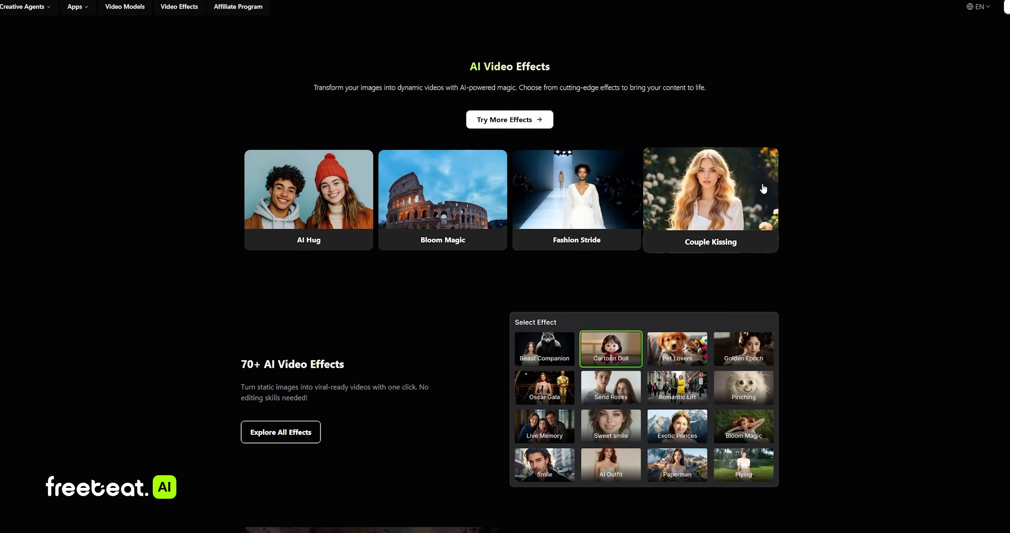
Step: Scroll down to the Transform Your Music into Stunning Videos example gallery
scroll(763, 189, down, 8)
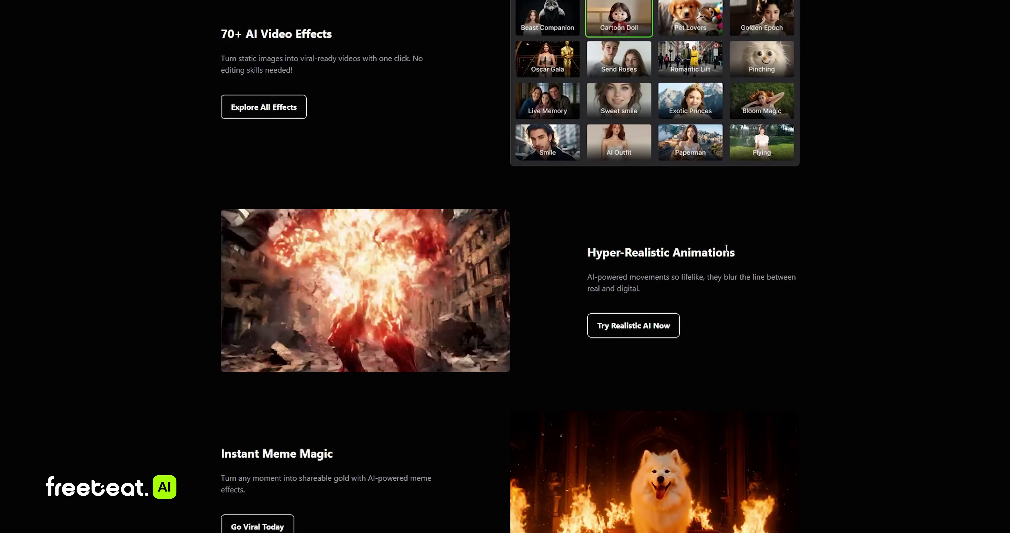
scroll(860, 265, down, 1)
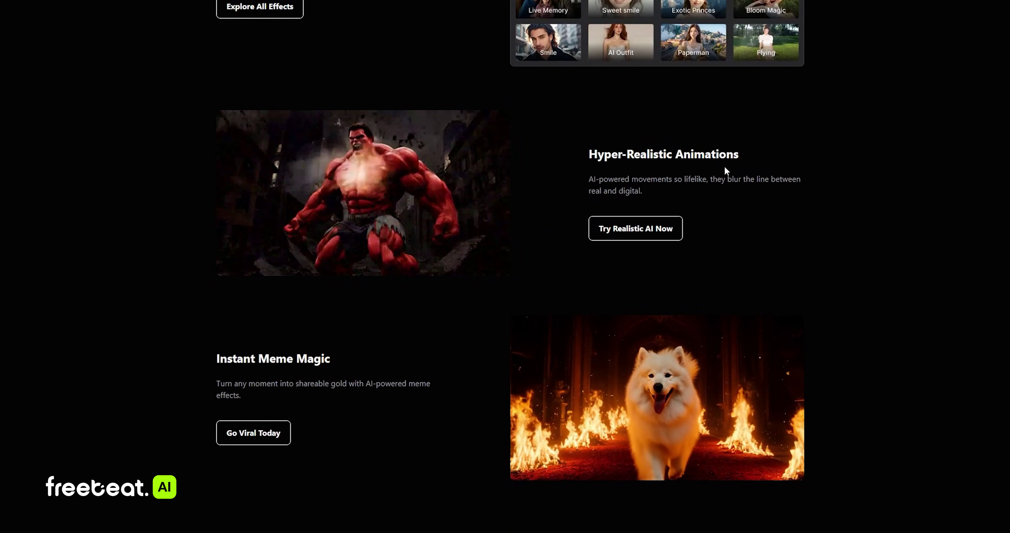
scroll(915, 253, down, 2)
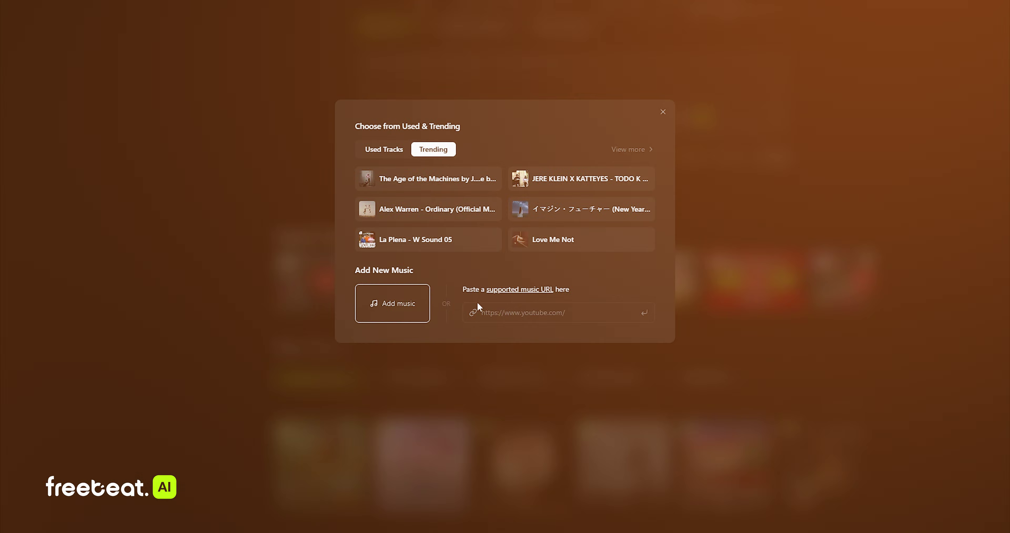
Step: View step 5 of 8, Creative Directing, with its production stats and storyboard
mouse_move(531, 298)
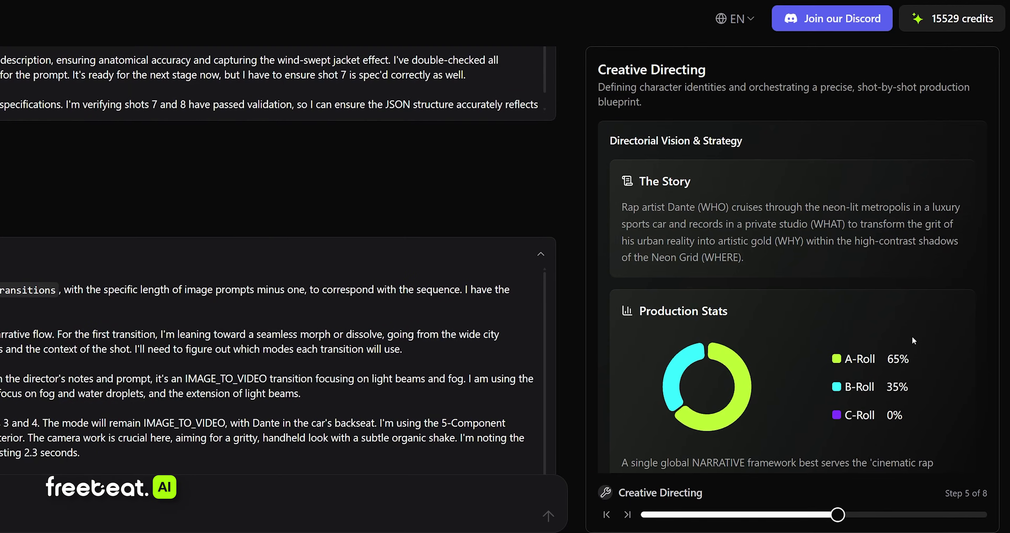
Step: Scroll the Cinematography grid and advance the replay to Step 7, Motion Synthesis
scroll(913, 337, down, 3)
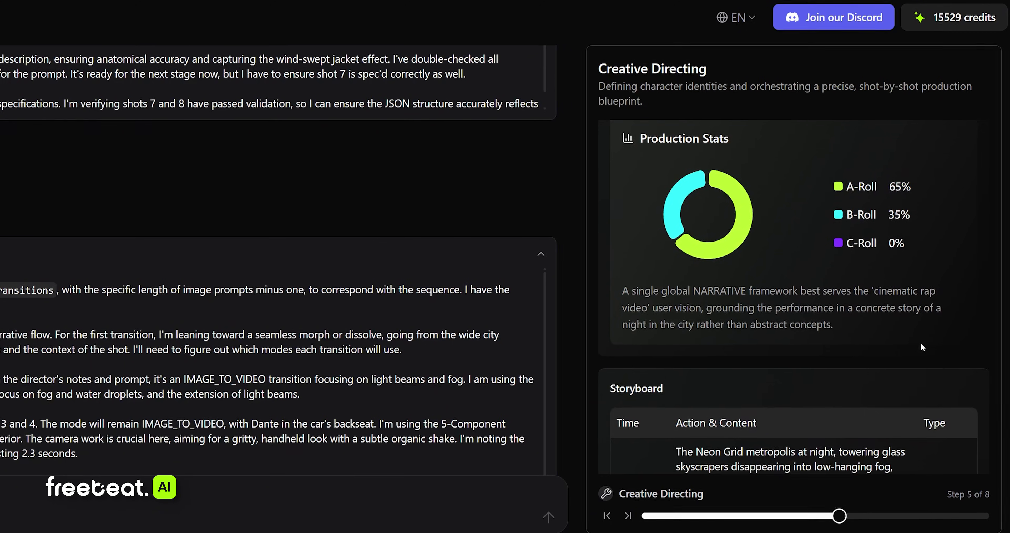
scroll(920, 341, down, 10)
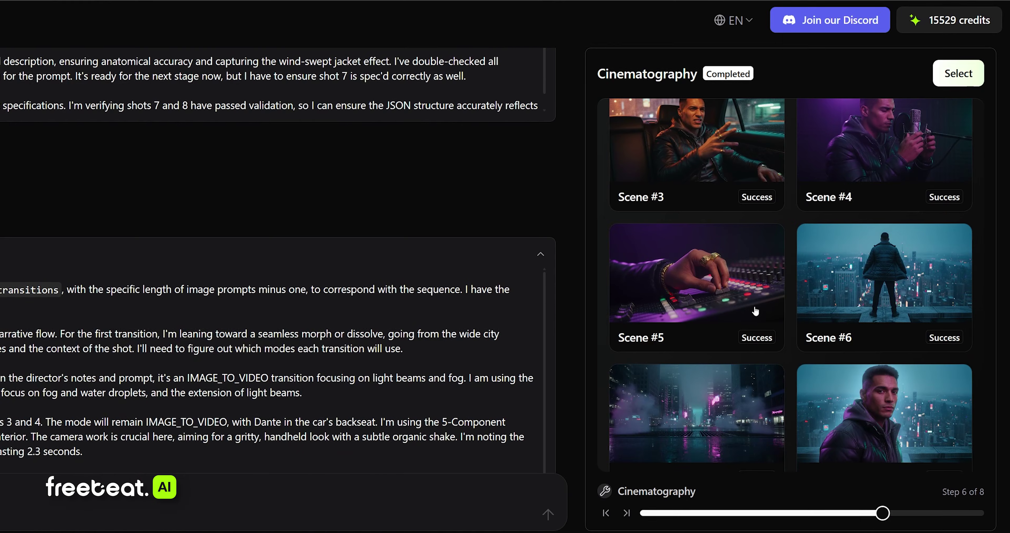
scroll(936, 331, down, 1)
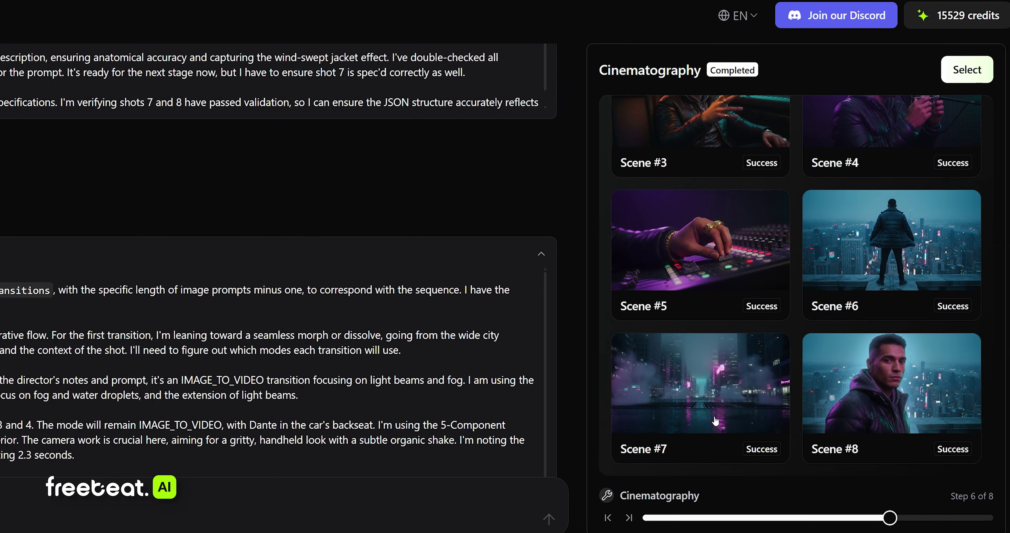
click(929, 520)
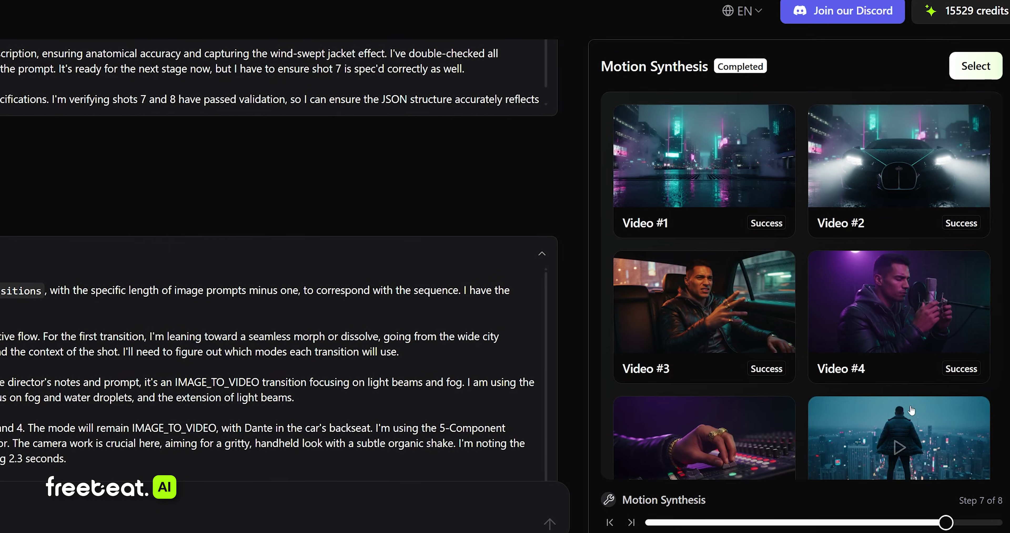